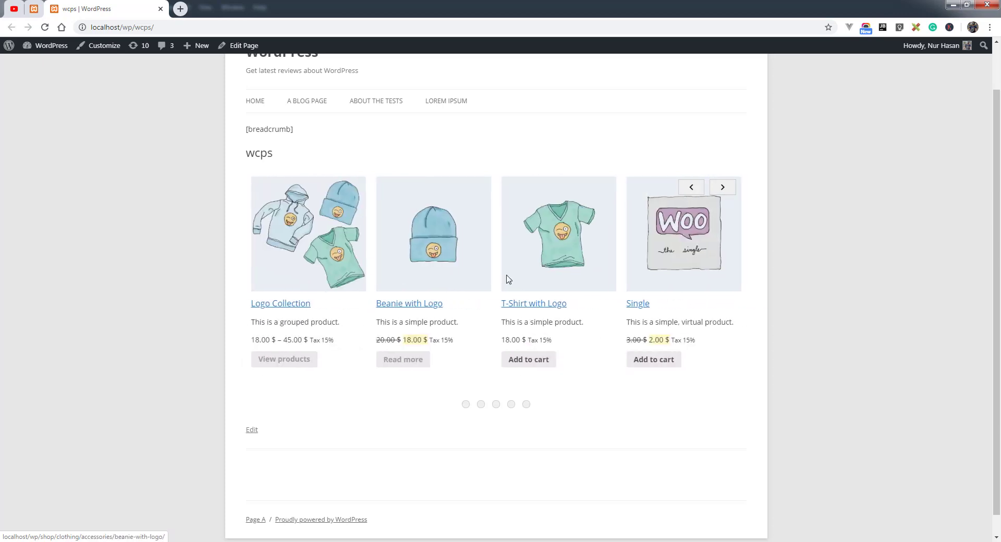
Try the Categories and Dokan vendors slider types, then set the WCPS slider to Orders
left_click(35, 9)
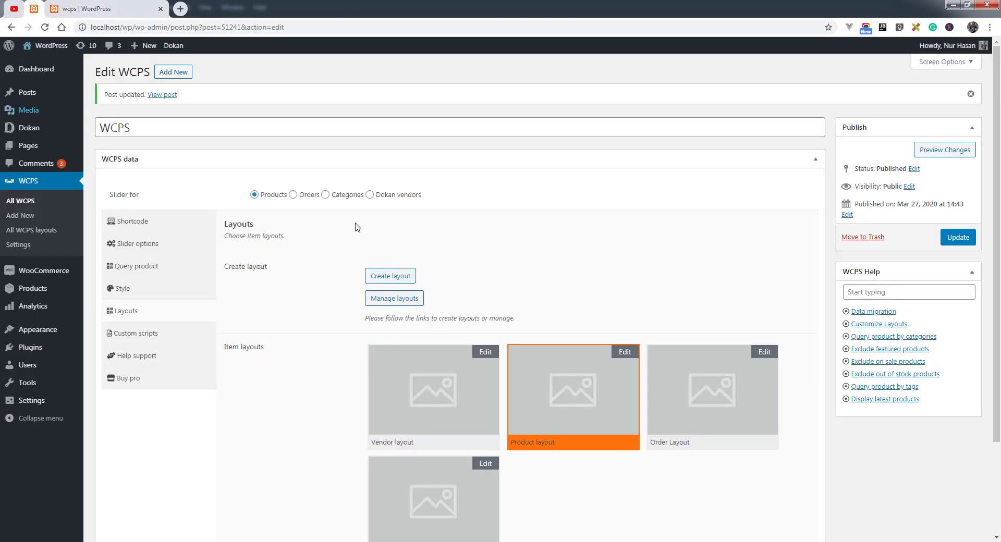
left_click(293, 195)
left_click(348, 198)
left_click(386, 200)
left_click(293, 195)
Look over the current product slider on the front-end wcps page
left_click(133, 15)
scroll(313, 351, "down", 2)
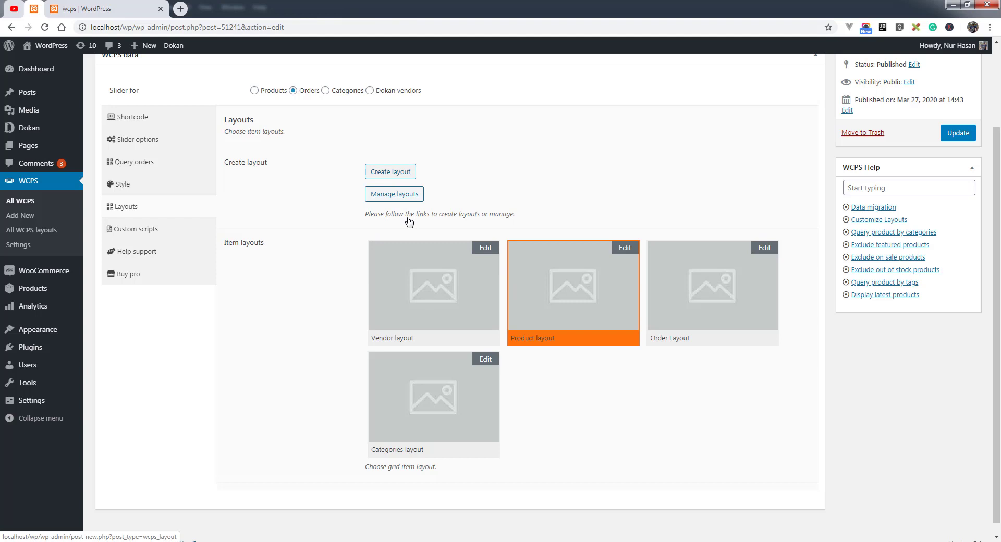
scroll(431, 215, "up", 1)
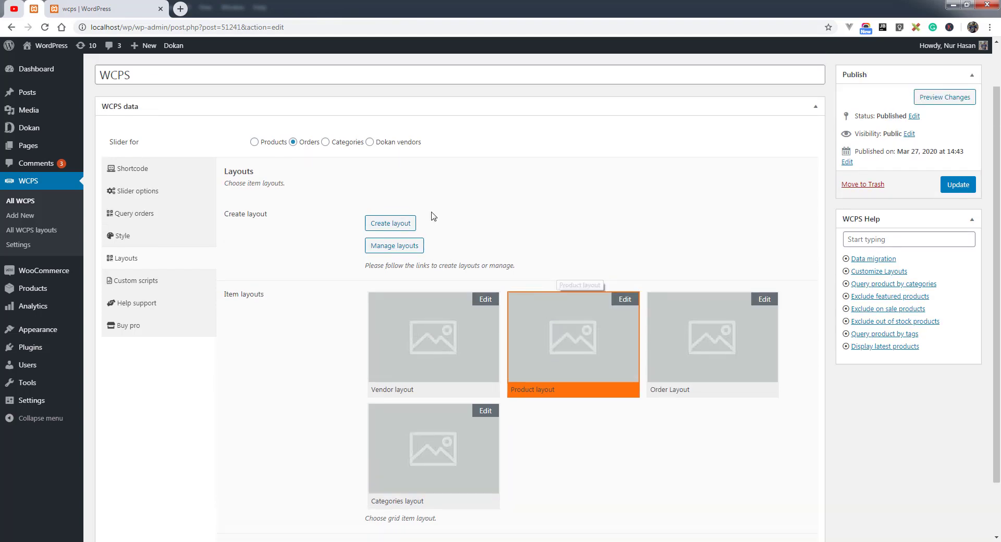
scroll(432, 216, "up", 1)
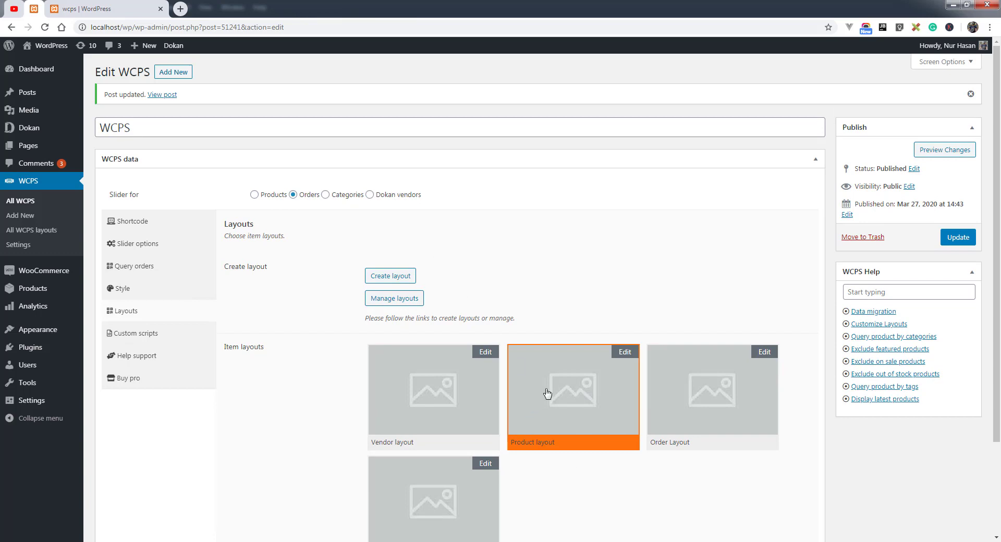
scroll(538, 391, "down", 2)
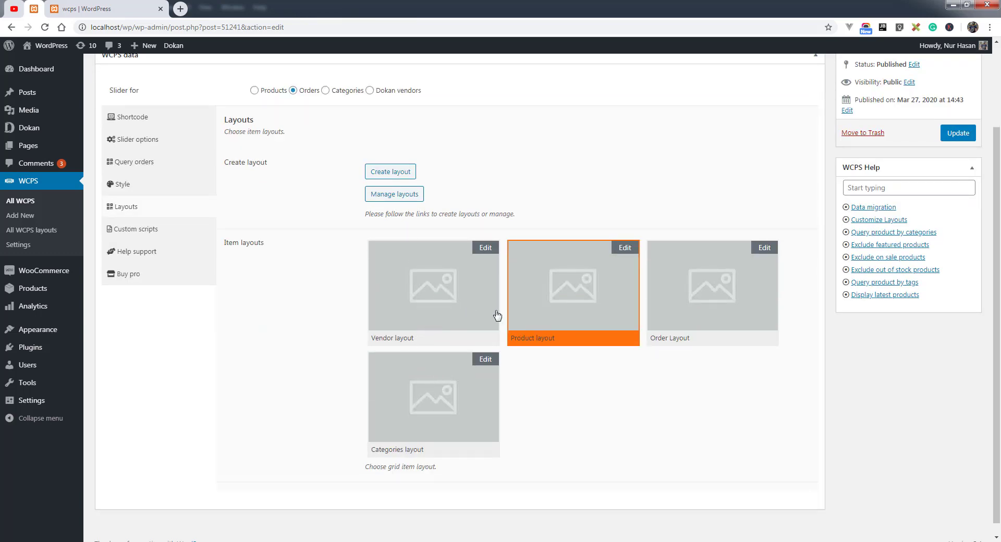
Pick Order Layout for the slider items, then edit and update that layout
left_click(685, 298)
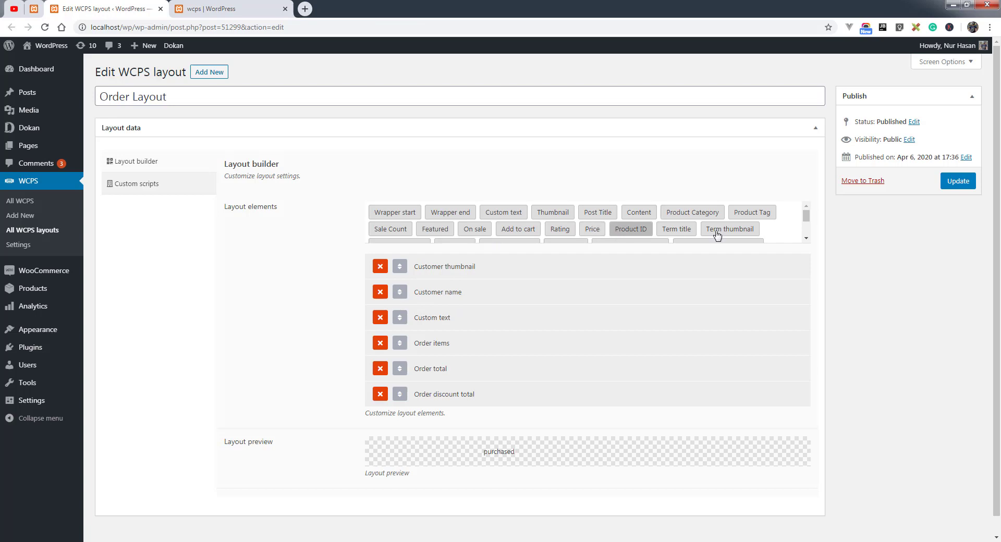
scroll(797, 232, "down", 2)
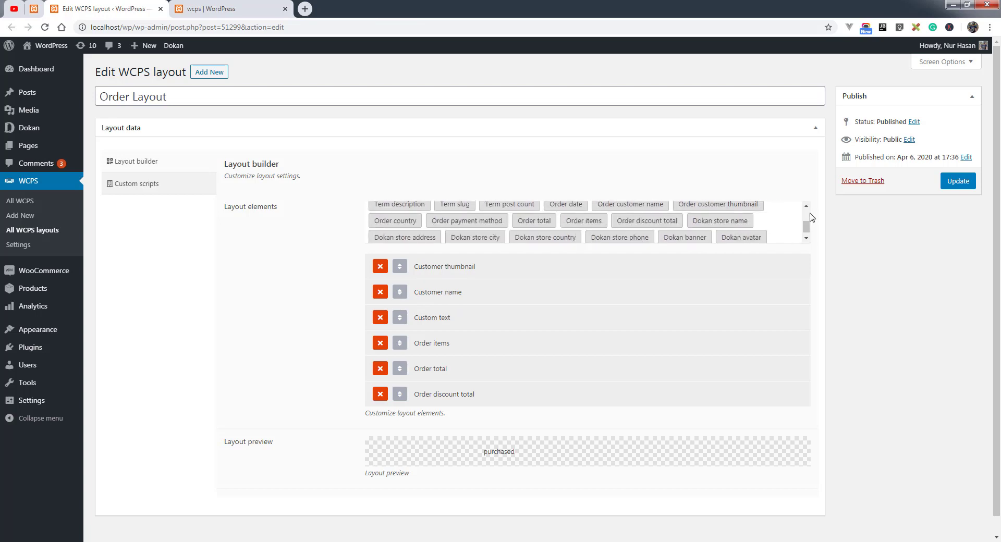
scroll(751, 227, "up", 1)
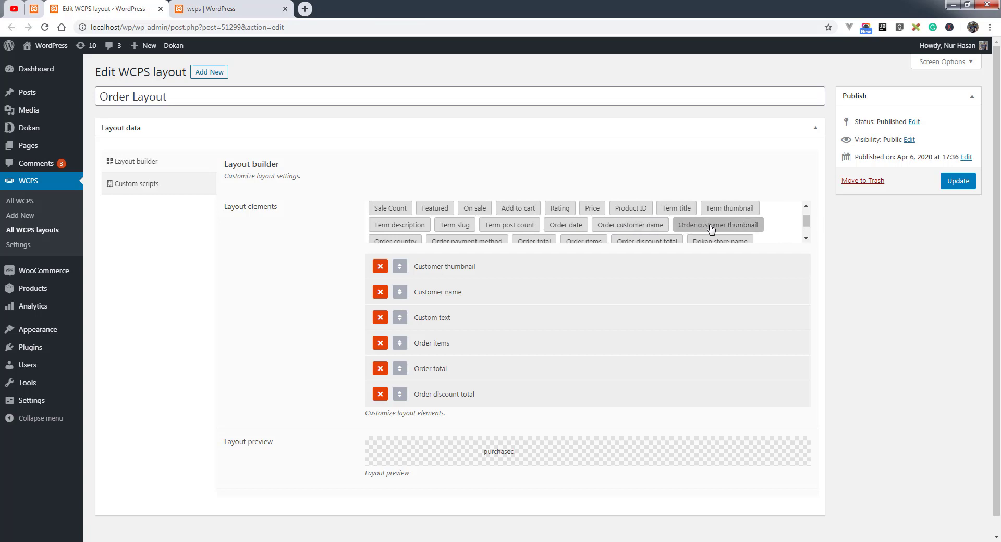
left_click(806, 238)
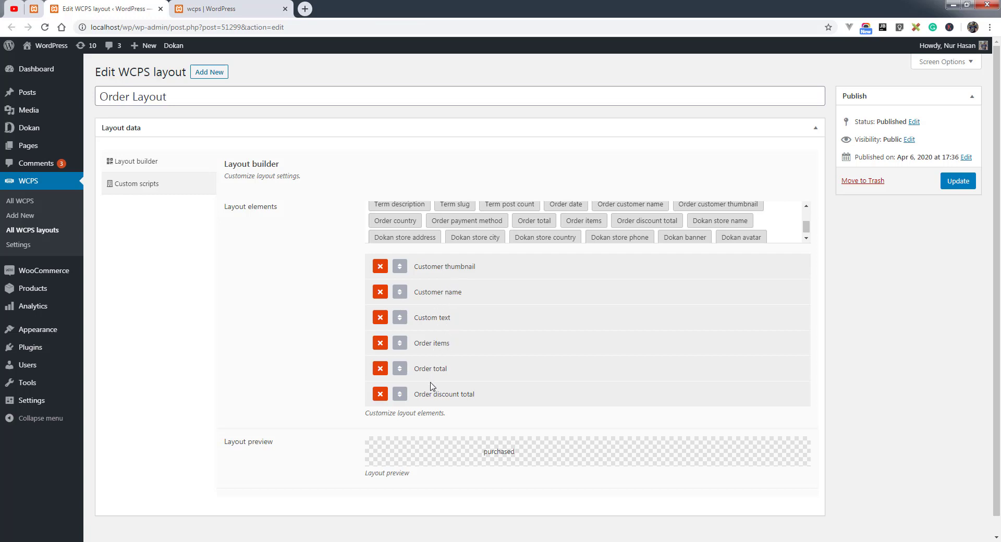
left_click(959, 183)
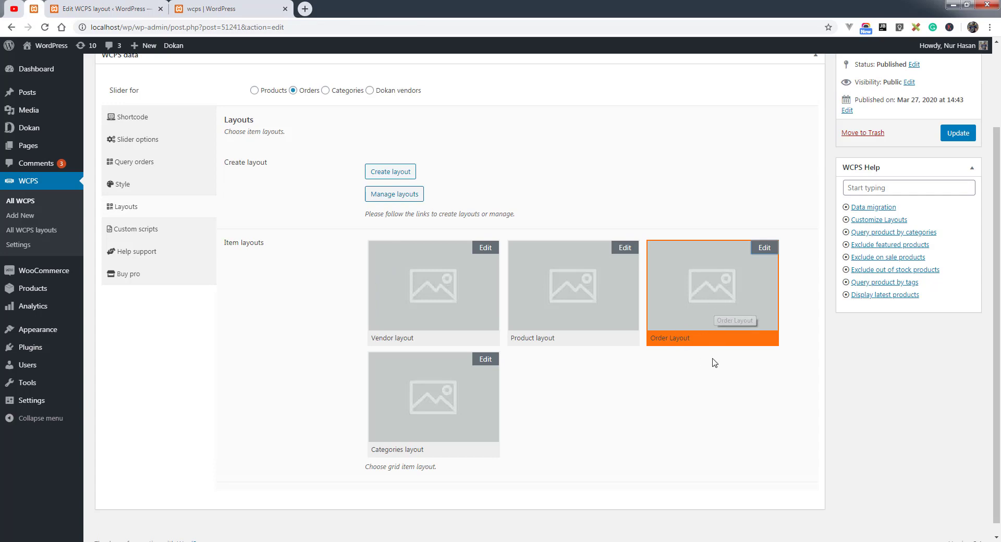
Update the slider's order settings, reload the front-end wcps page and slide through the order carousel
scroll(714, 362, "up", 1)
left_click(955, 187)
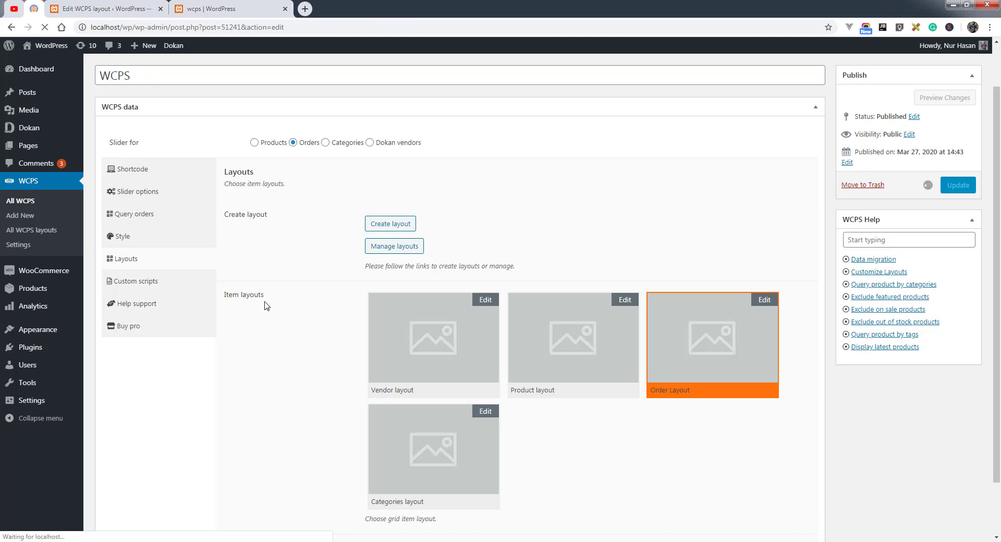
left_click(229, 15)
left_click(44, 27)
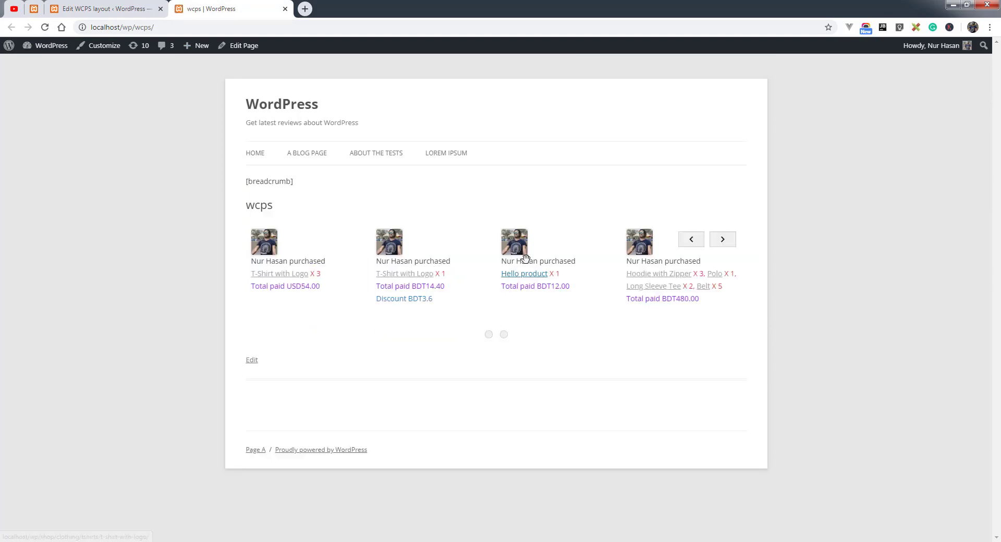
left_click_drag(323, 273, 486, 274)
Inspect the Order Layout's Custom text element against the front-end slider
left_click(94, 10)
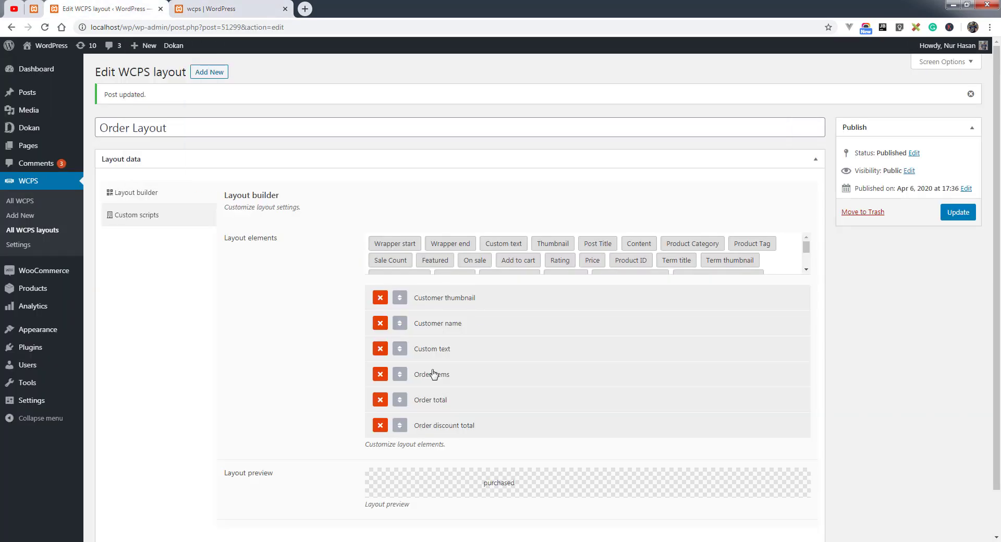
left_click(458, 360)
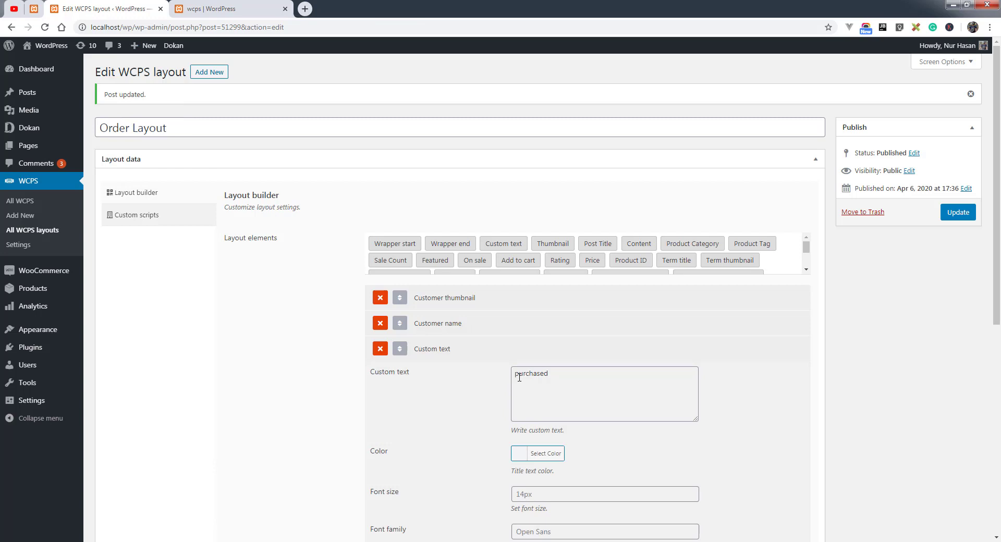
double_click(519, 378)
left_click(221, 9)
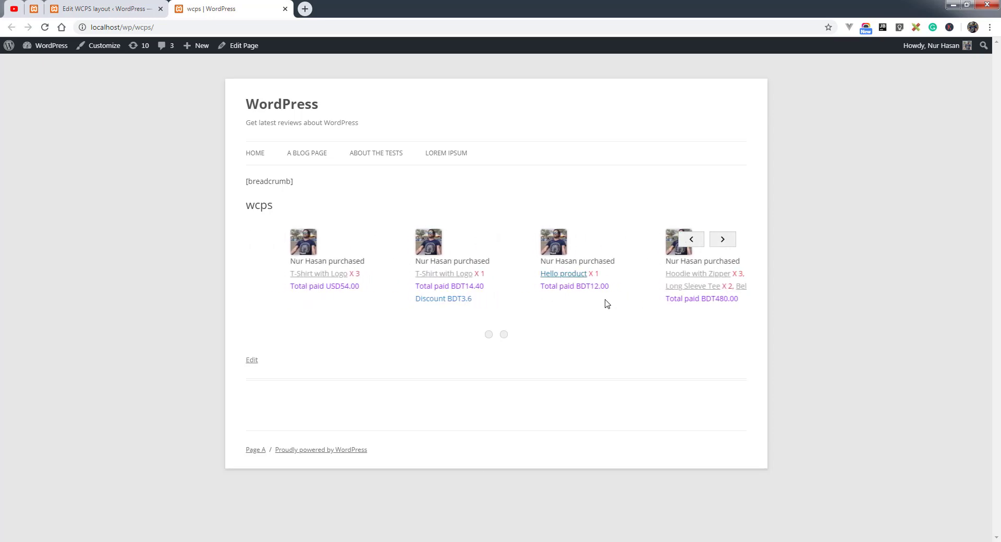
key("ctrl+shift+Tab")
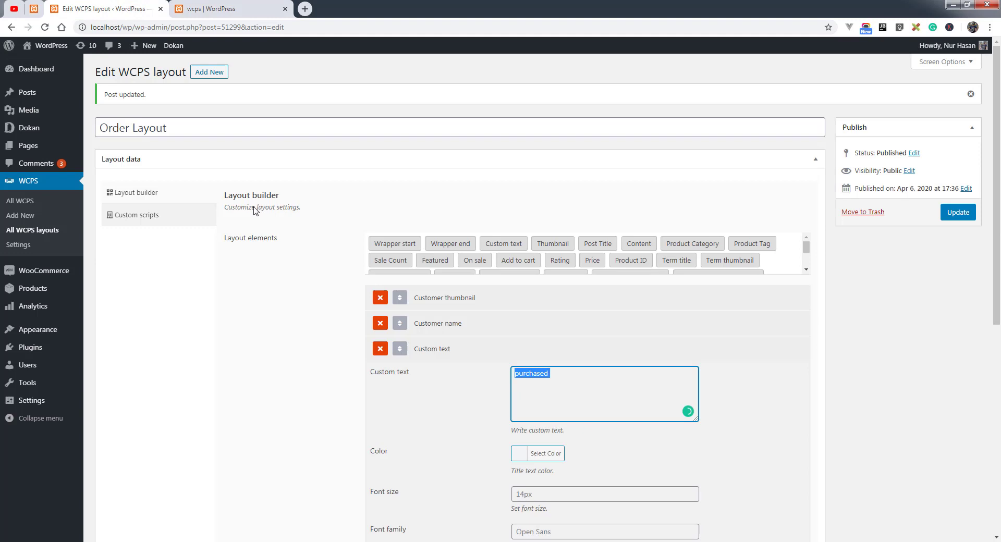
Give the Order total element a purple text colour
scroll(475, 404, "down", 3)
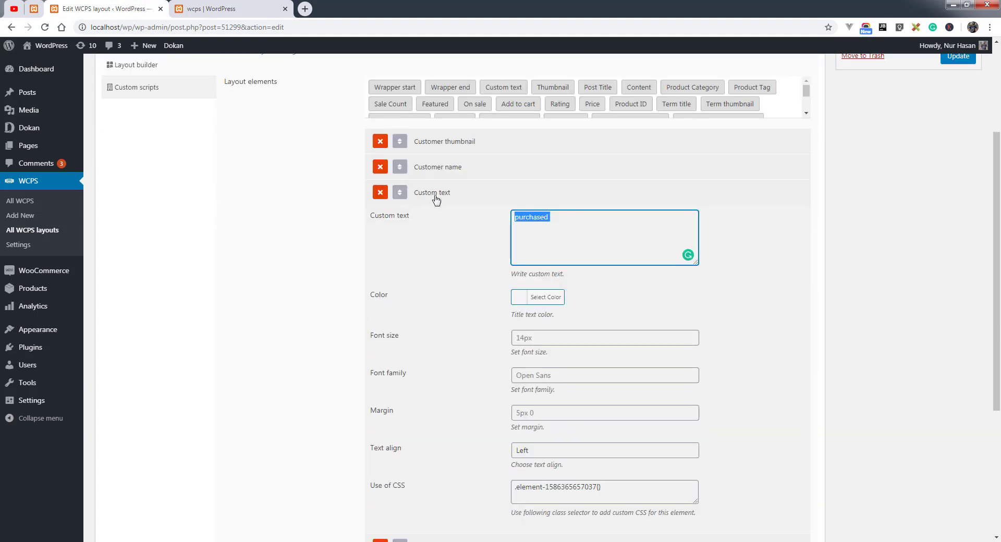
left_click(432, 349)
left_click(444, 357)
scroll(547, 271, "down", 3)
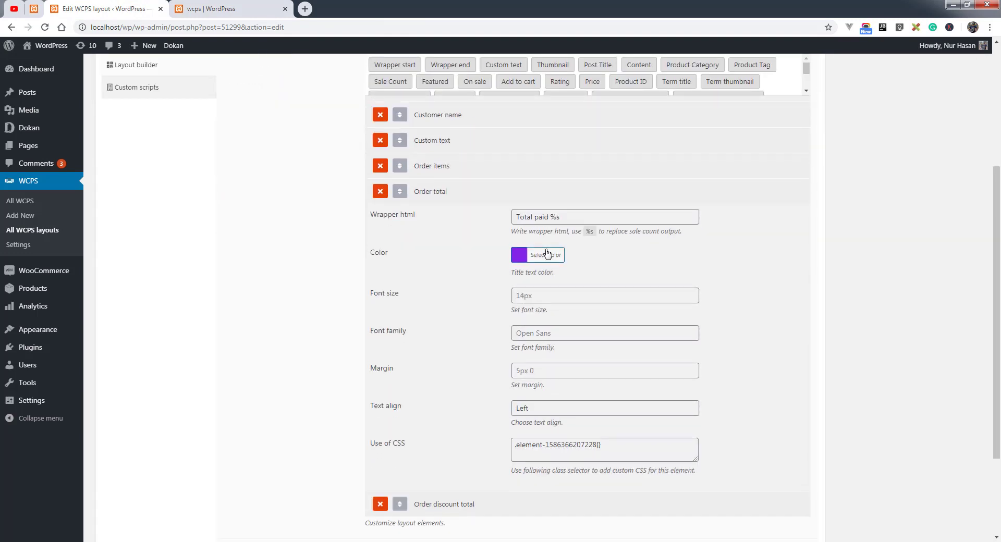
left_click(546, 255)
left_click(449, 191)
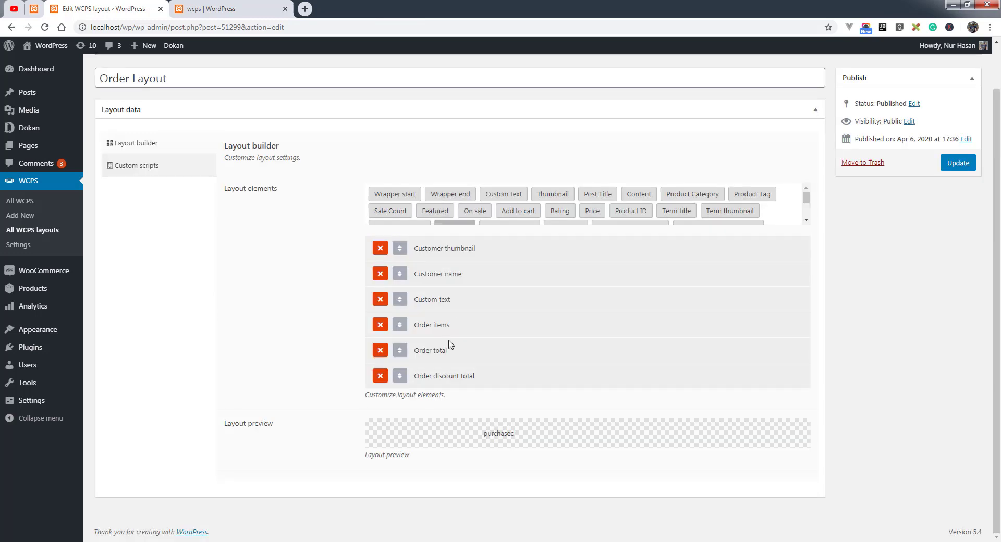
left_click(447, 358)
left_click(430, 196)
Clear the Order discount total's custom colour and update the Order Layout
left_click(475, 370)
scroll(542, 209, "down", 5)
left_click(543, 180)
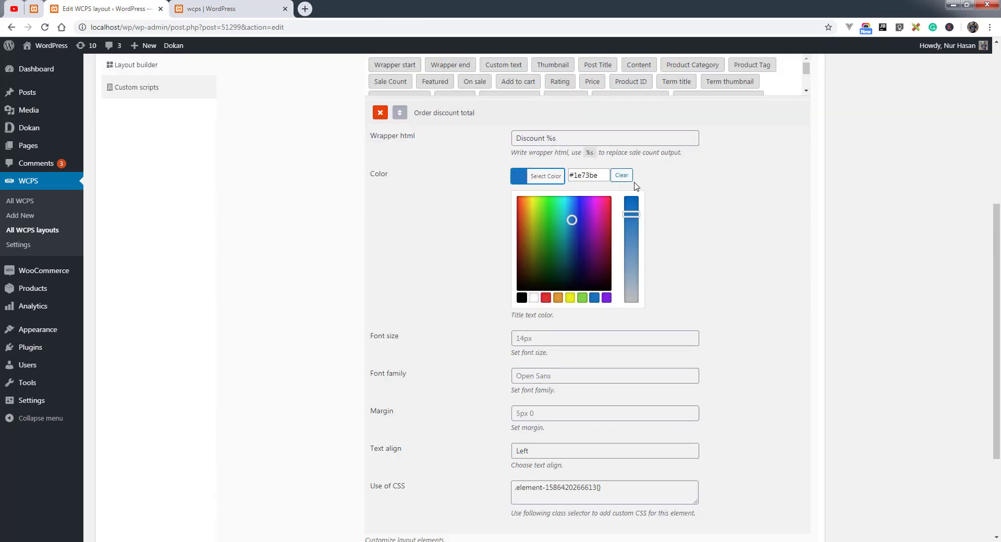
left_click(619, 176)
scroll(448, 319, "up", 3)
left_click(448, 319)
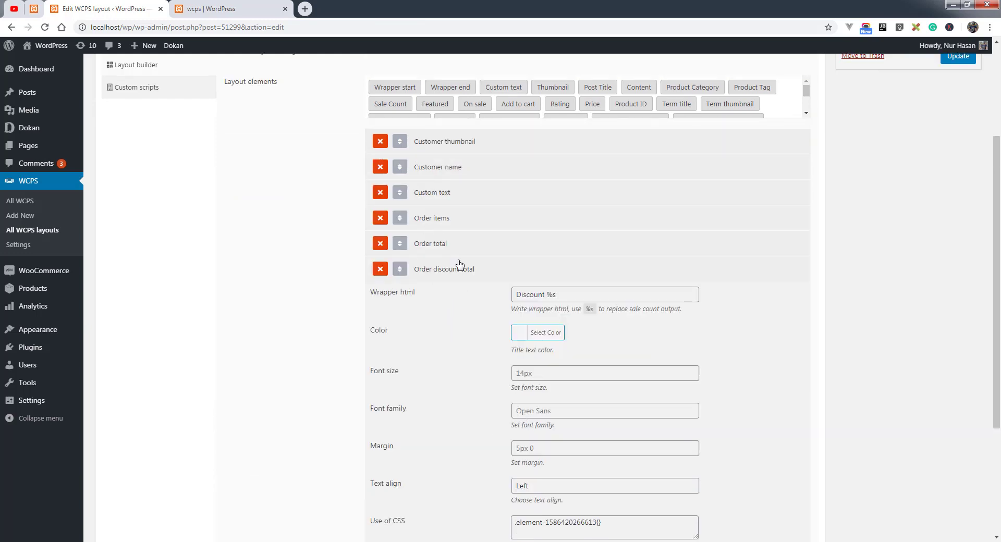
left_click(440, 200)
left_click(441, 168)
scroll(296, 342, "up", 3)
left_click(958, 212)
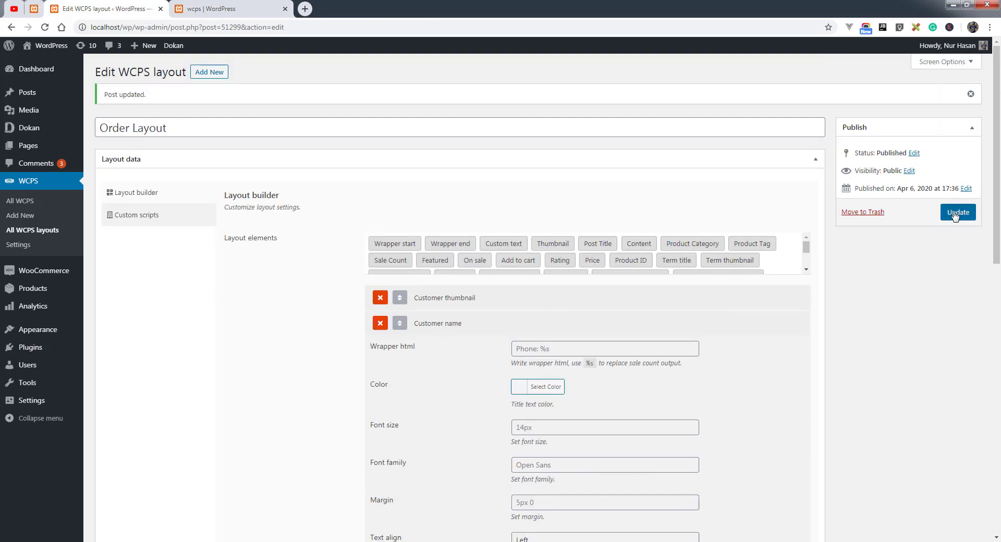
Reload the wcps page and slide the carousel to check totals like USD54.00 and the BDT3.6 discount
left_click(246, 6)
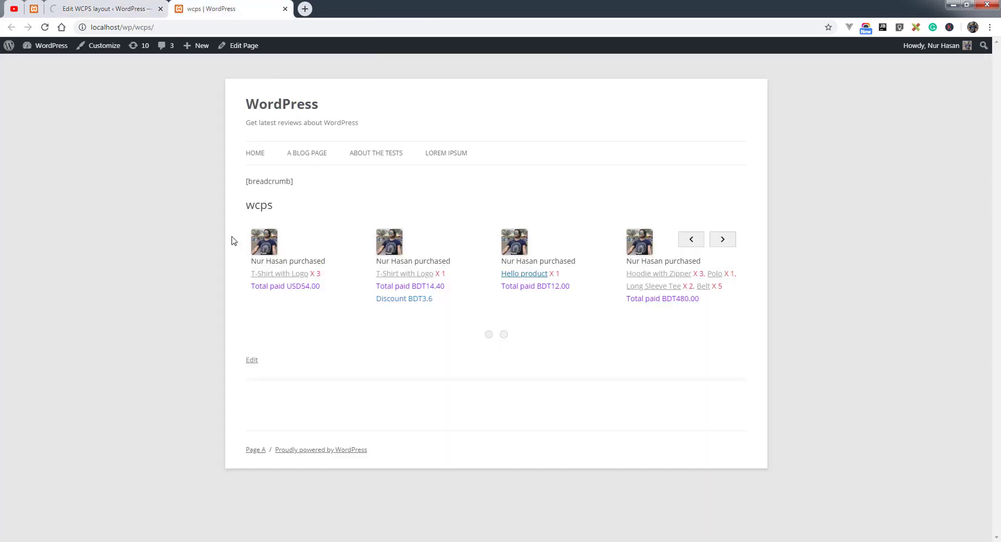
left_click_drag(435, 255, 502, 298)
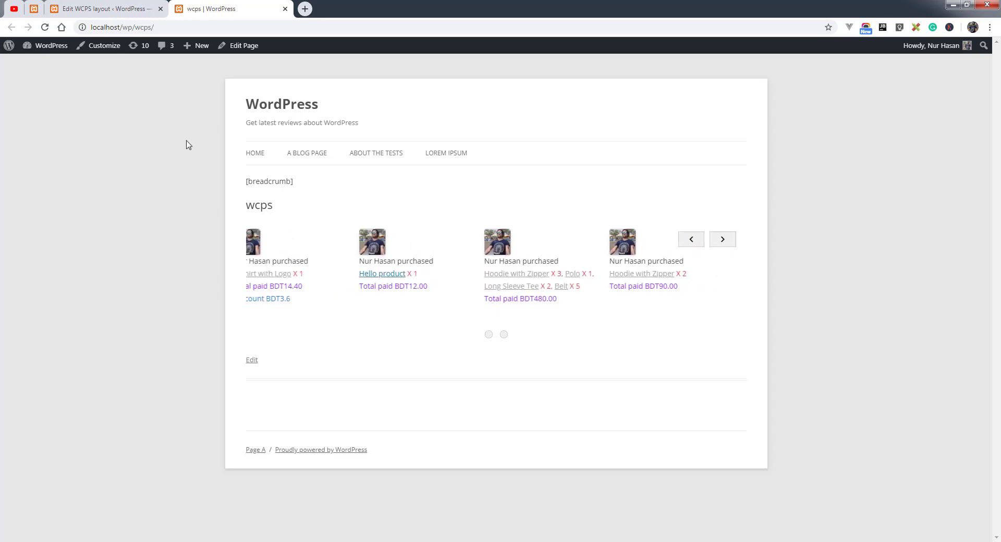
left_click(45, 27)
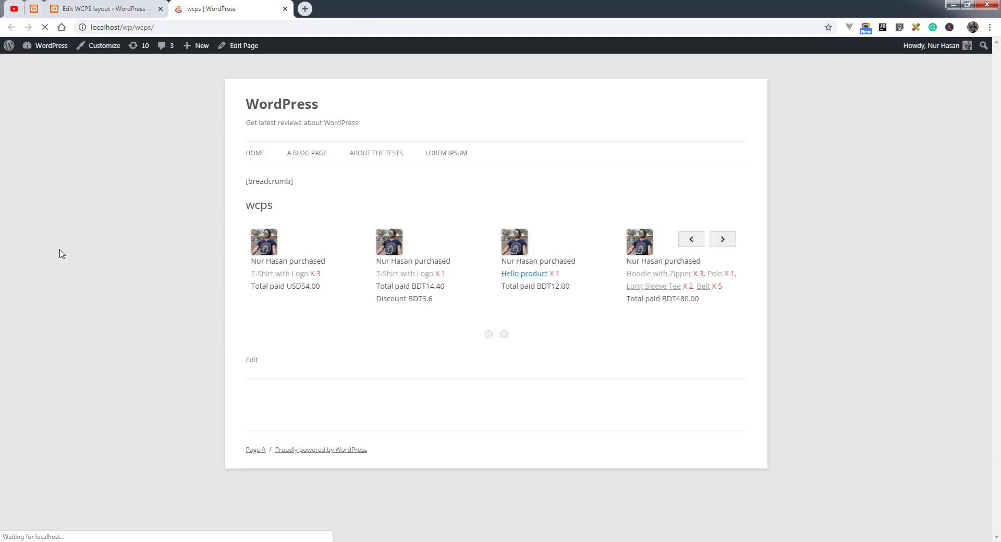
left_click_drag(424, 261, 221, 276)
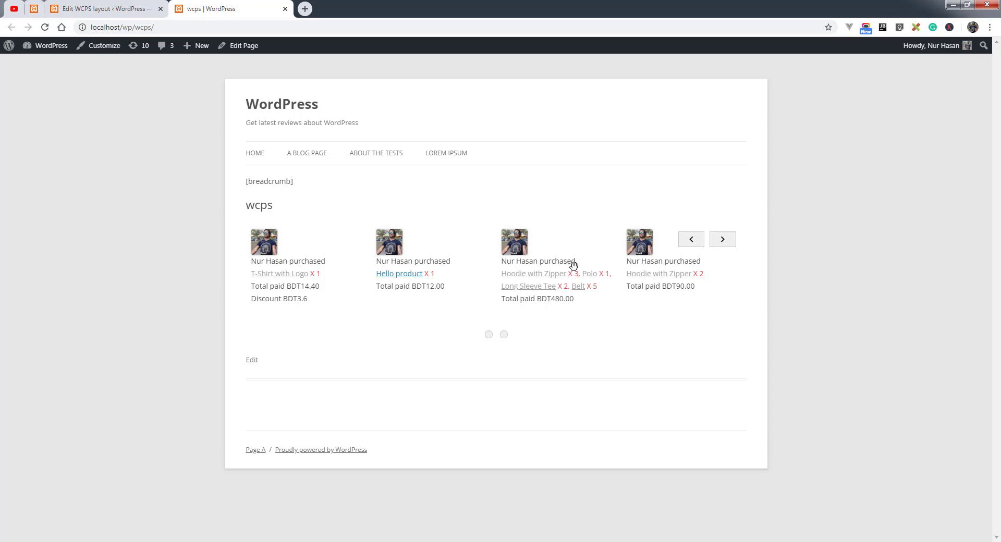
left_click_drag(347, 282, 482, 264)
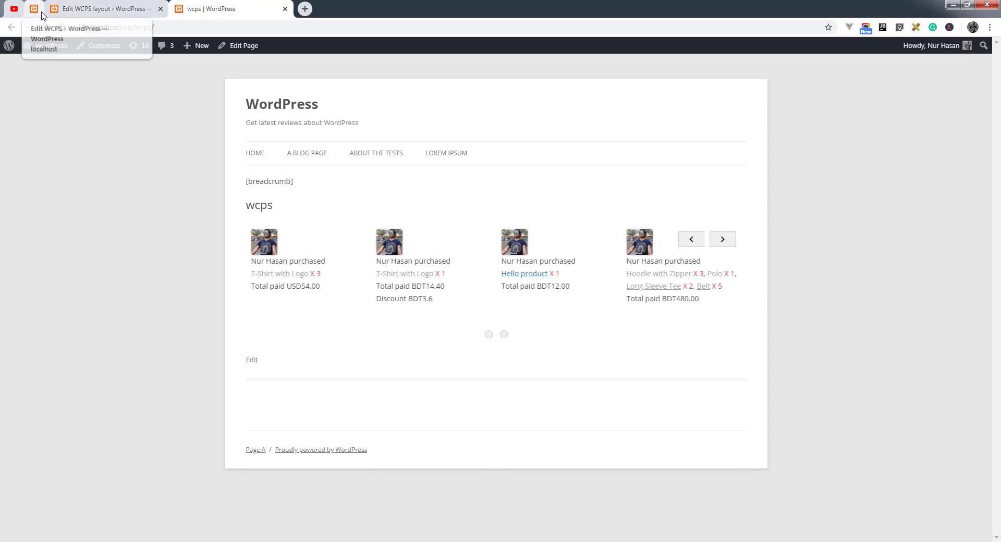
Compare WooCommerce Orders totals with the front-end slider, then return to Edit WCPS
left_click(99, 9)
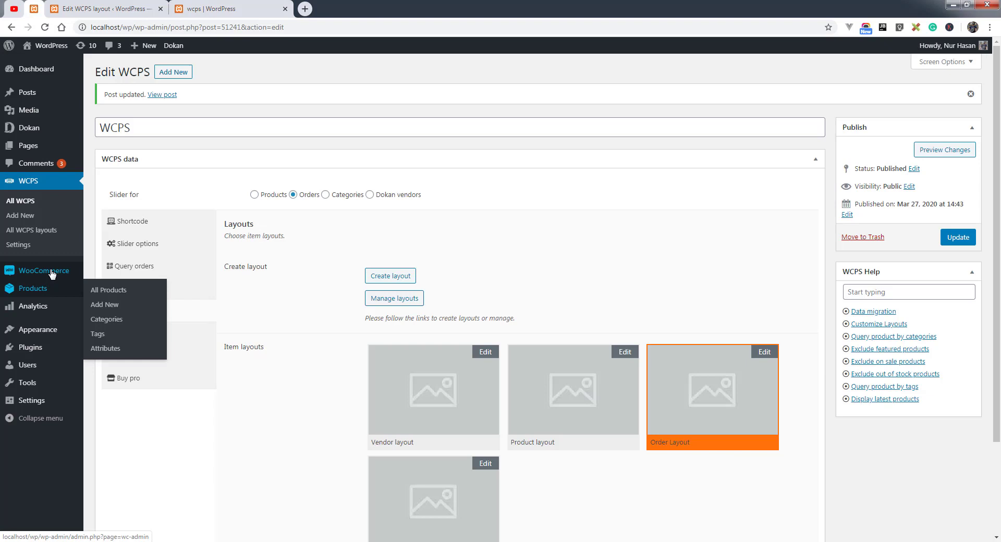
mouse_move(45, 271)
left_click(100, 287)
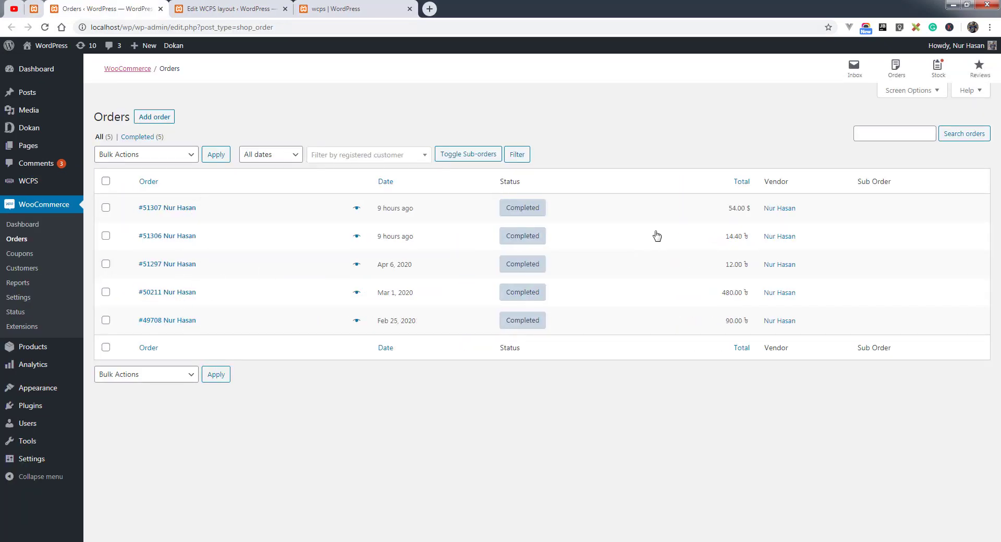
mouse_move(735, 212)
left_click(354, 9)
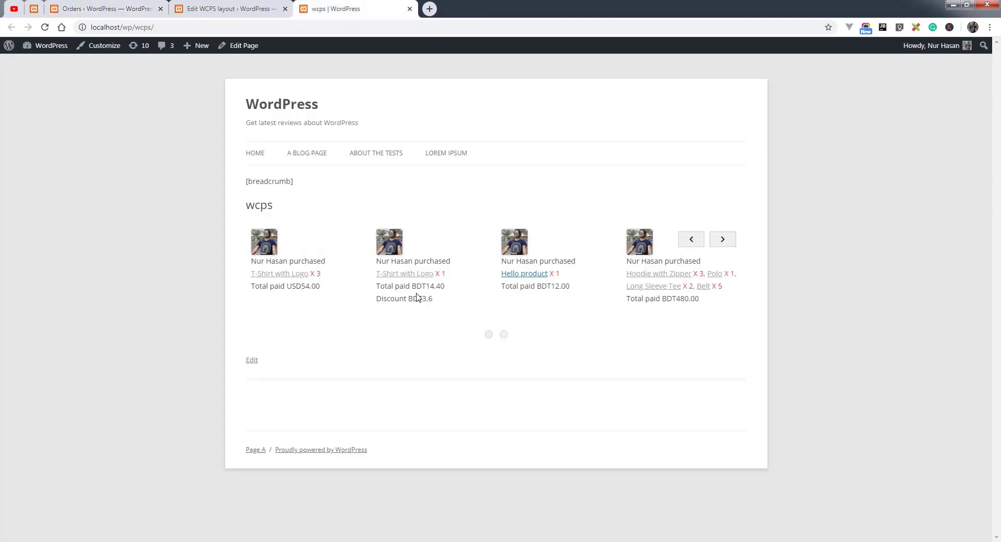
left_click(119, 8)
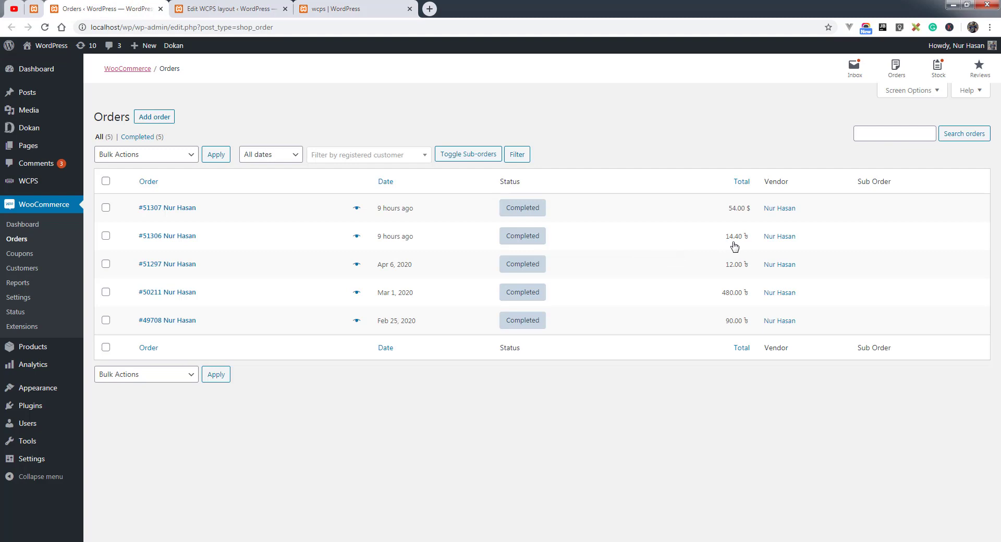
left_click(345, 10)
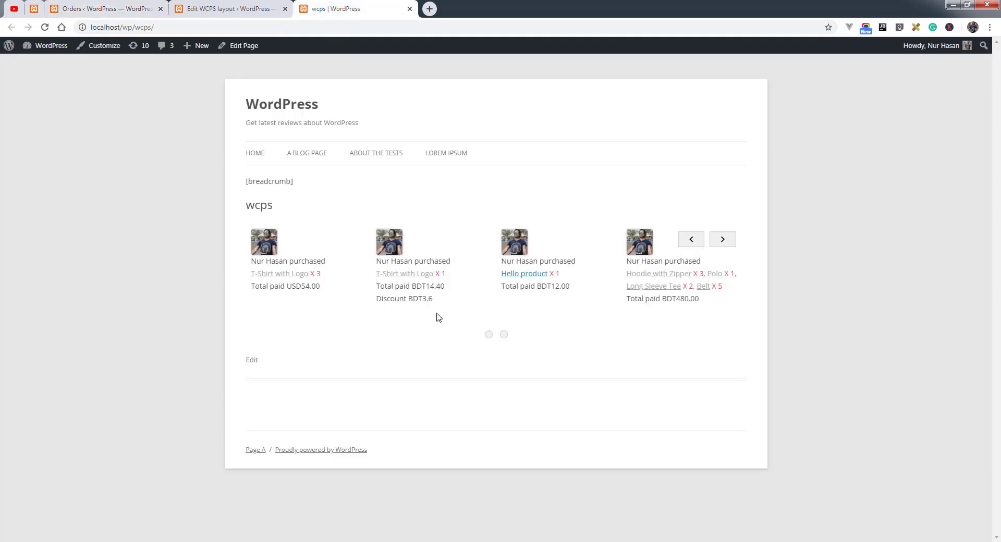
key("alt+Left")
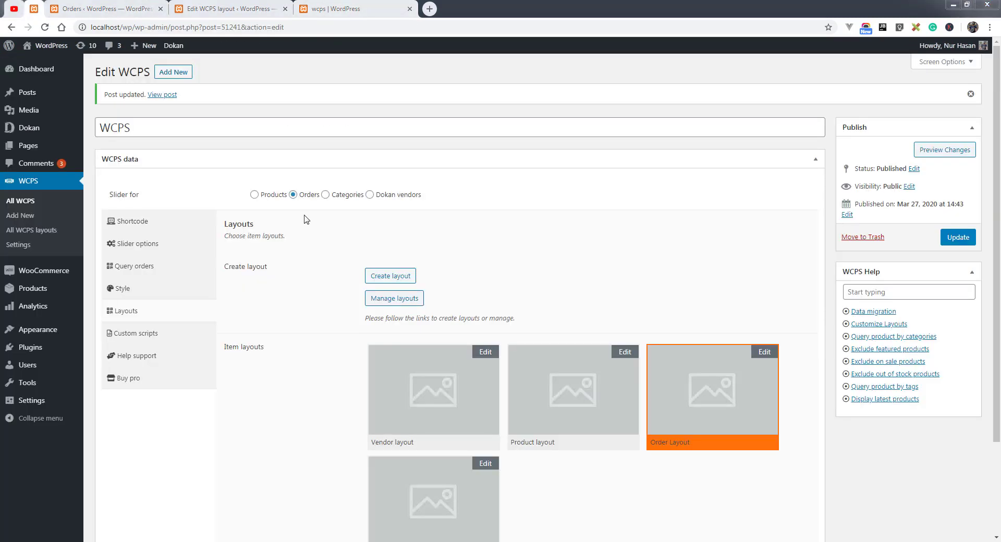
Review the Query orders settings, Max number of post and Post ID's, then close the orders list
left_click(138, 268)
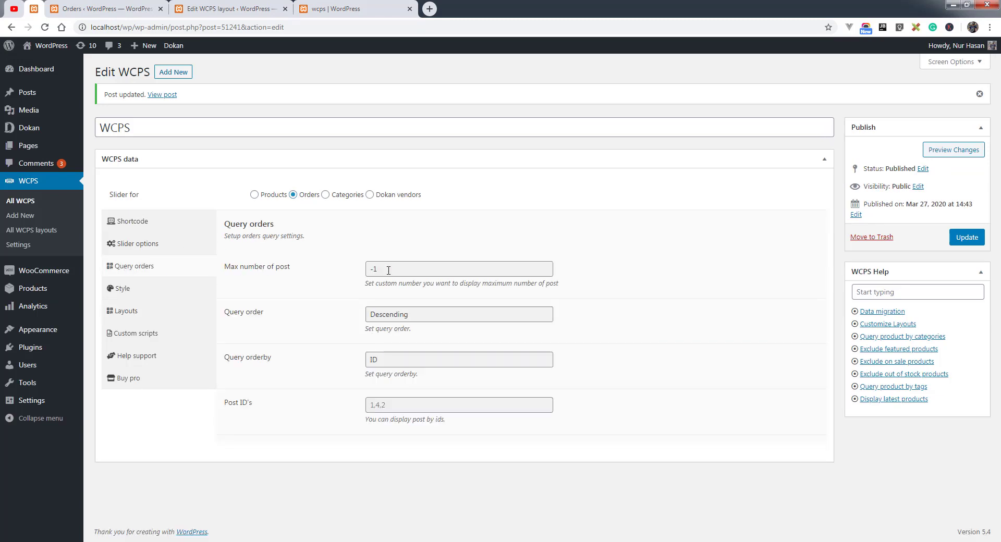
key("Tab")
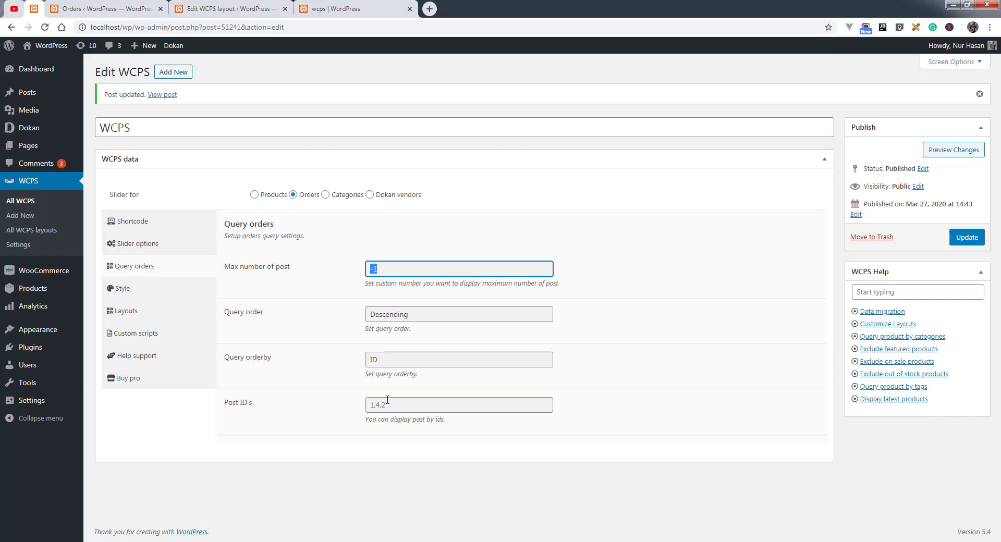
key("Tab")
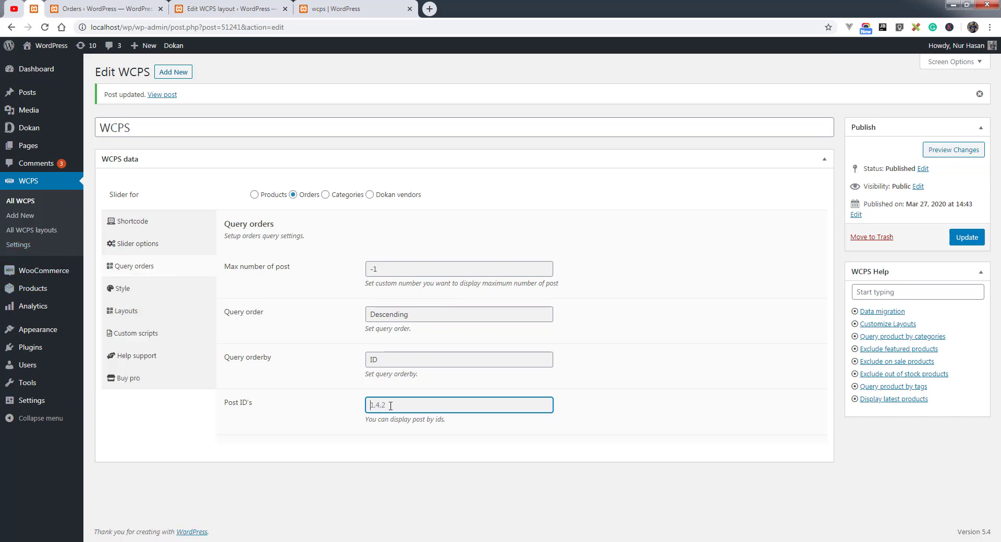
key("ctrl+w")
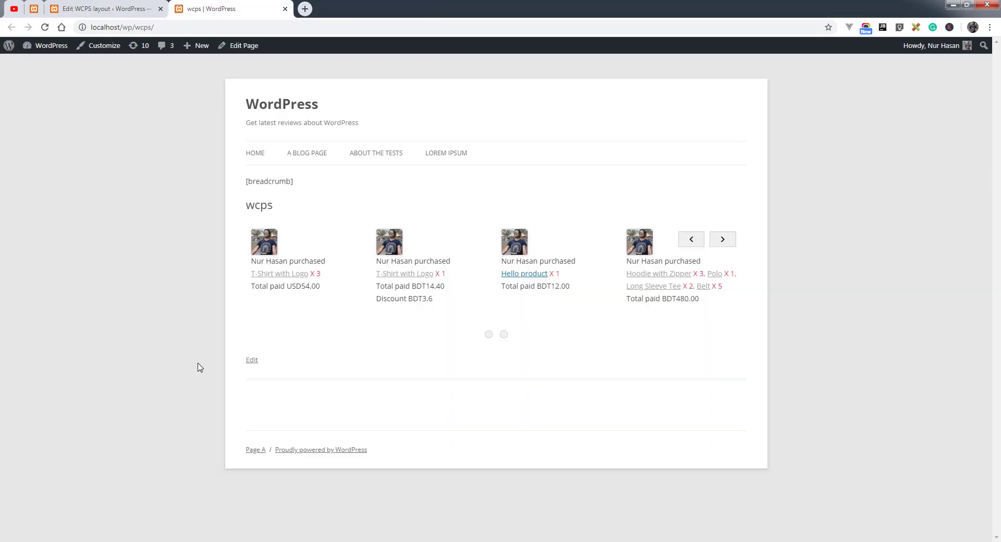